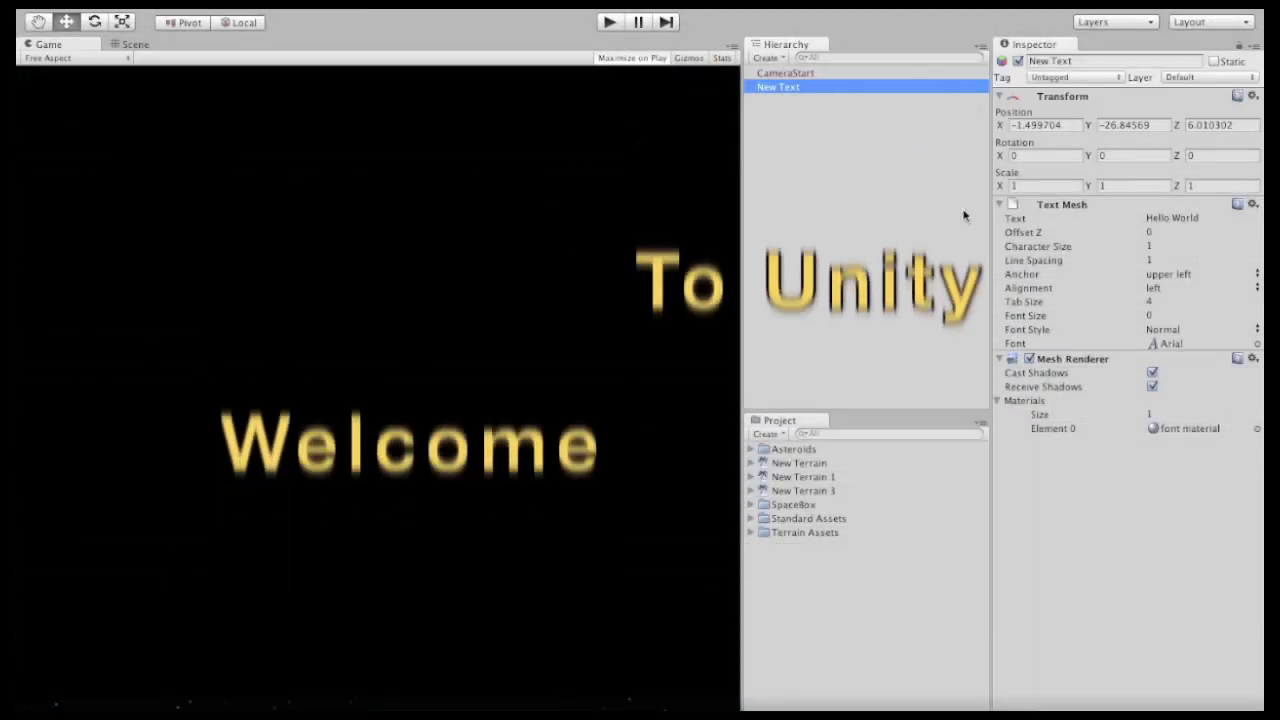
# Select the New Text object's Transform Position X value
pyautogui.click(1068, 128)
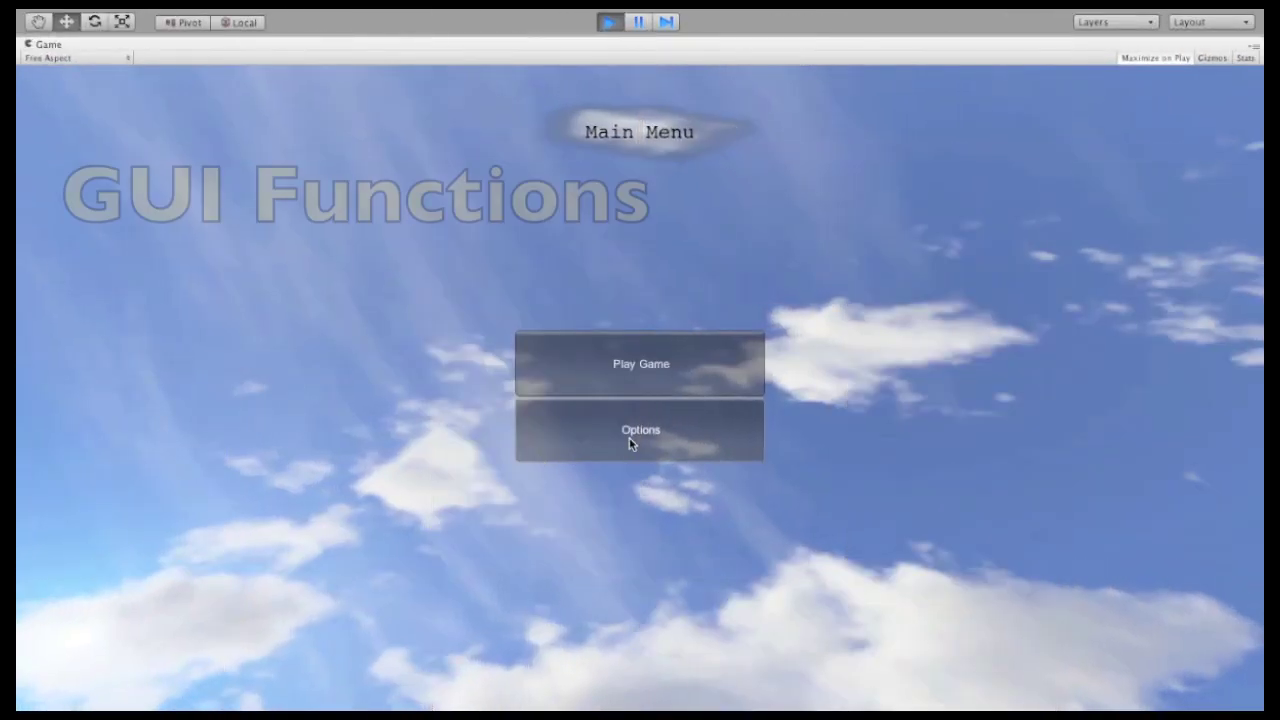
# Raise the Sound Volume to about 70% in Options, then return to the main menu
pyautogui.click(629, 437)
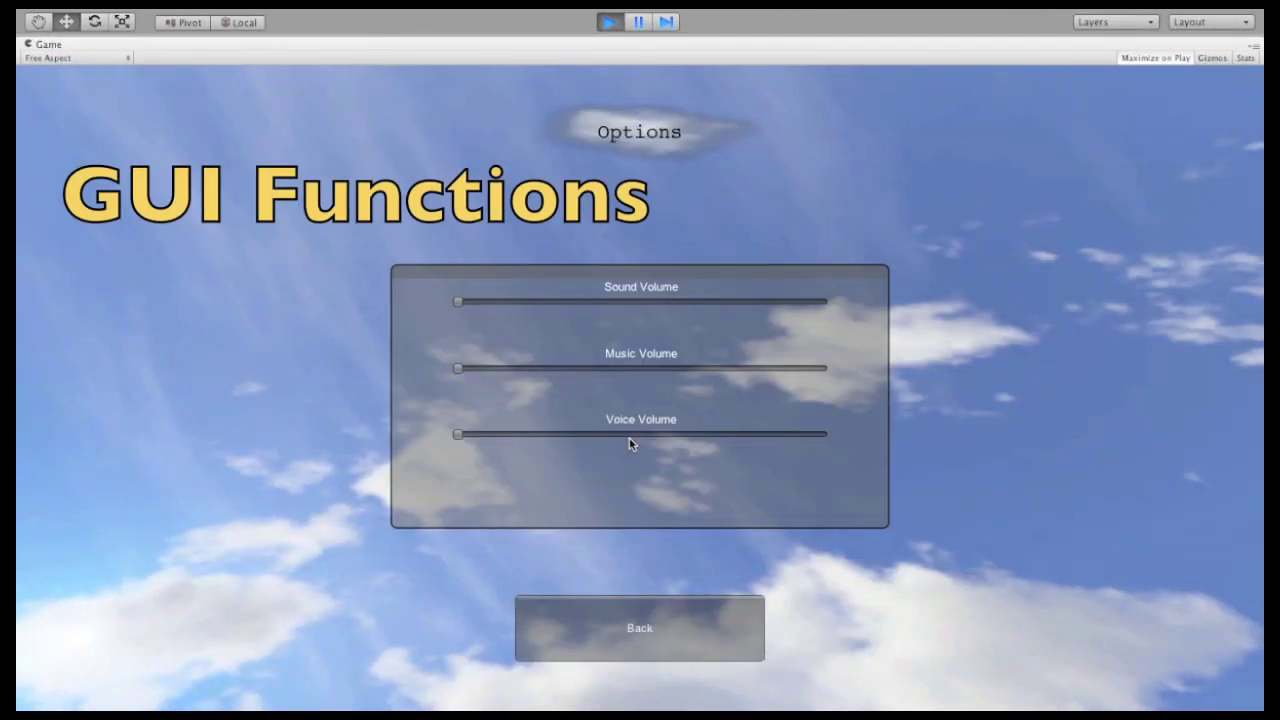
pyautogui.moveTo(458, 302); pyautogui.dragTo(708, 302)
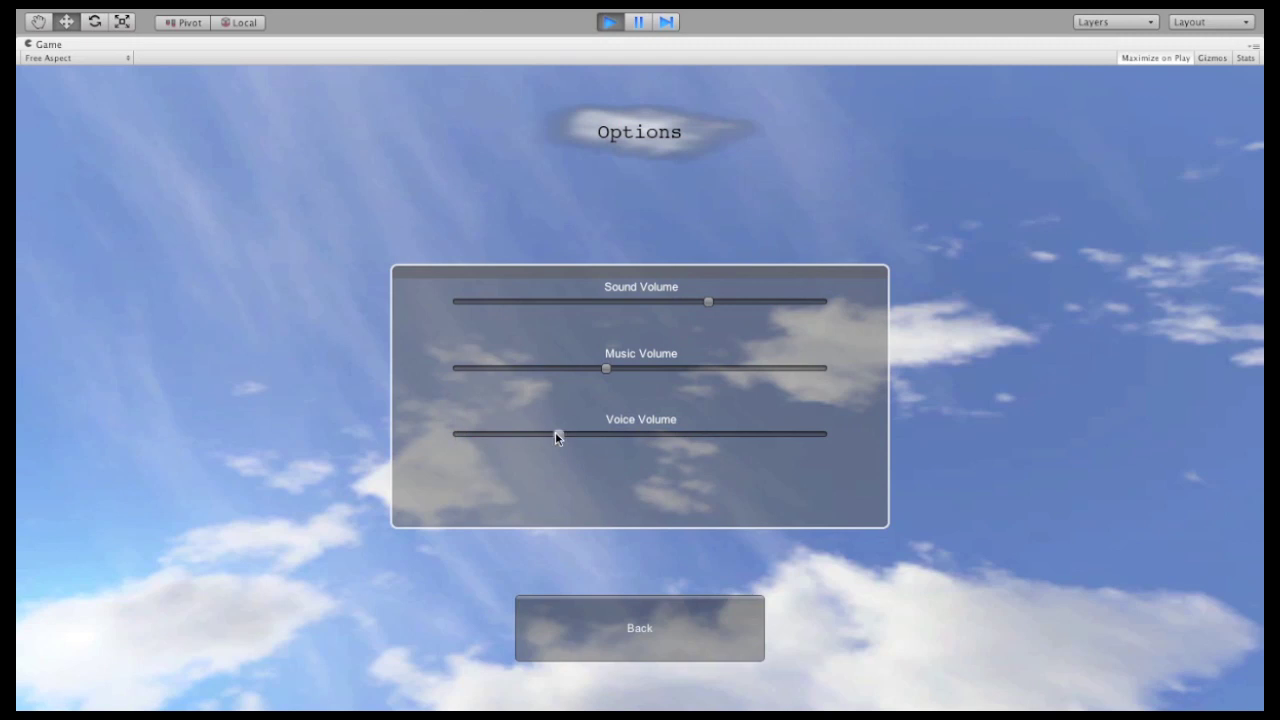
pyautogui.click(677, 637)
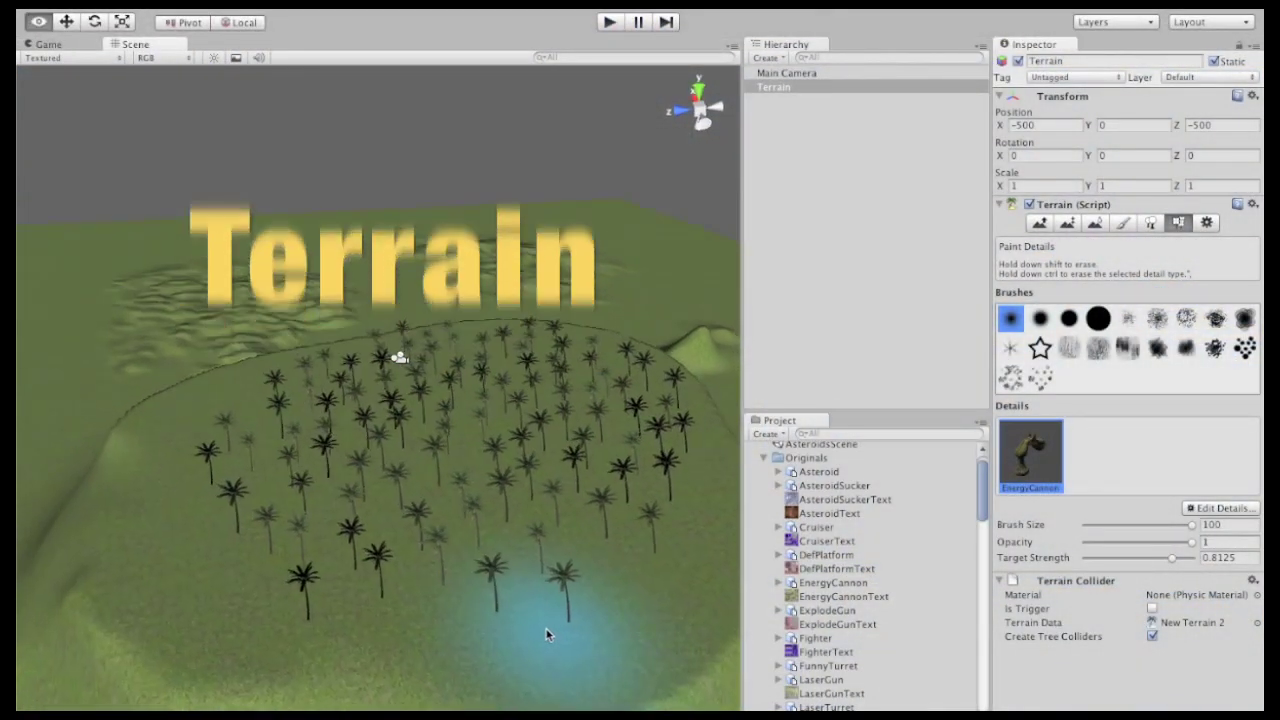
# Clear the old rain Velocity Scale in Terrain Settings, then select the robot's Body joint
pyautogui.click(1208, 223)
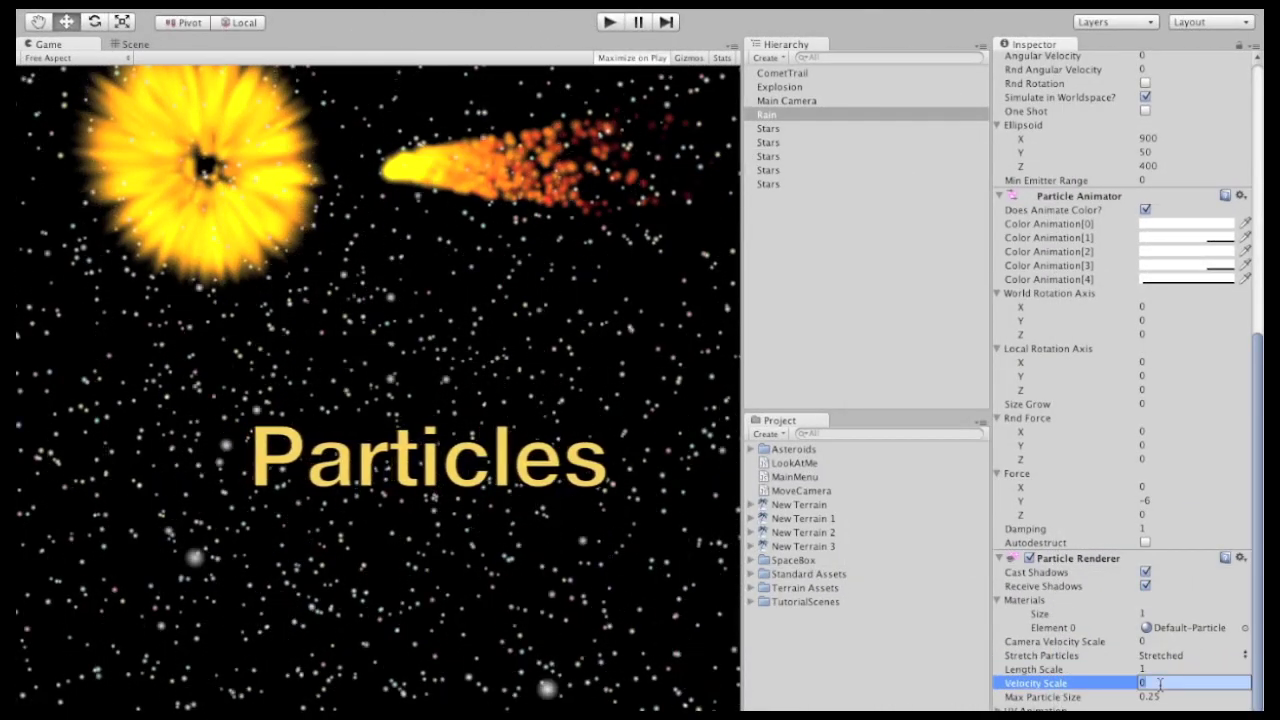
pyautogui.write('2')
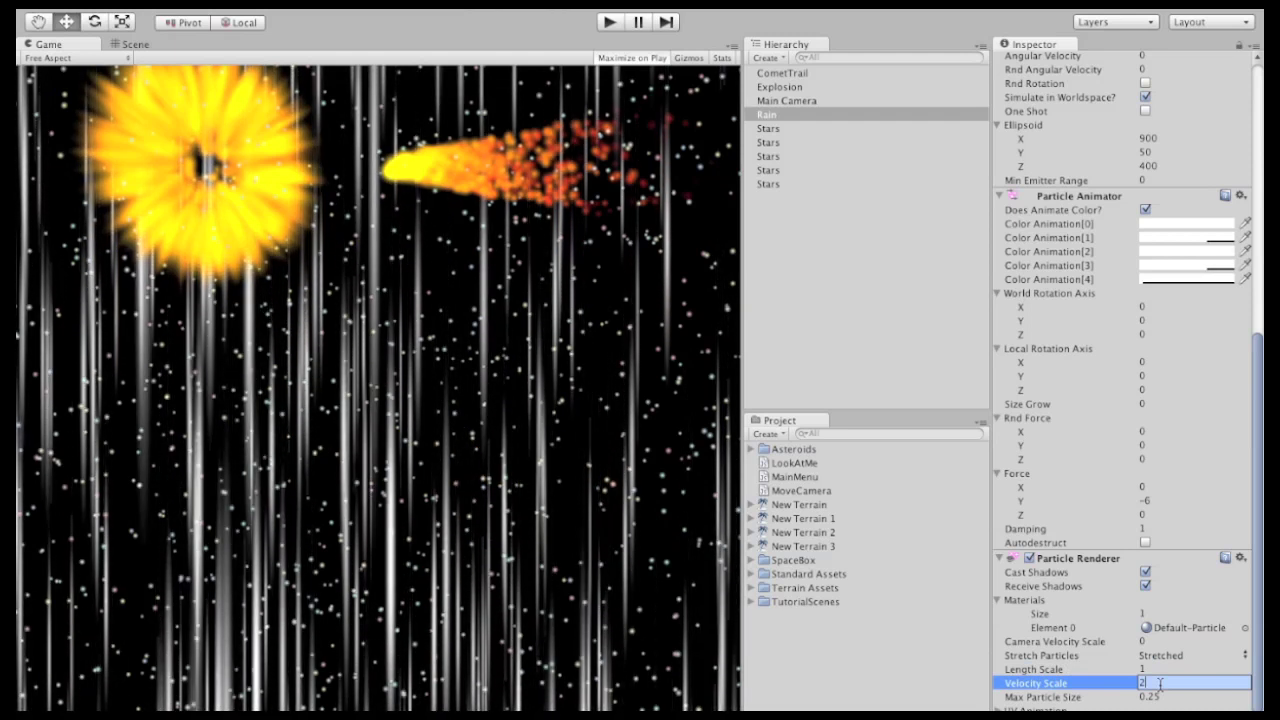
pyautogui.press('BackSpace')
pyautogui.write('1')
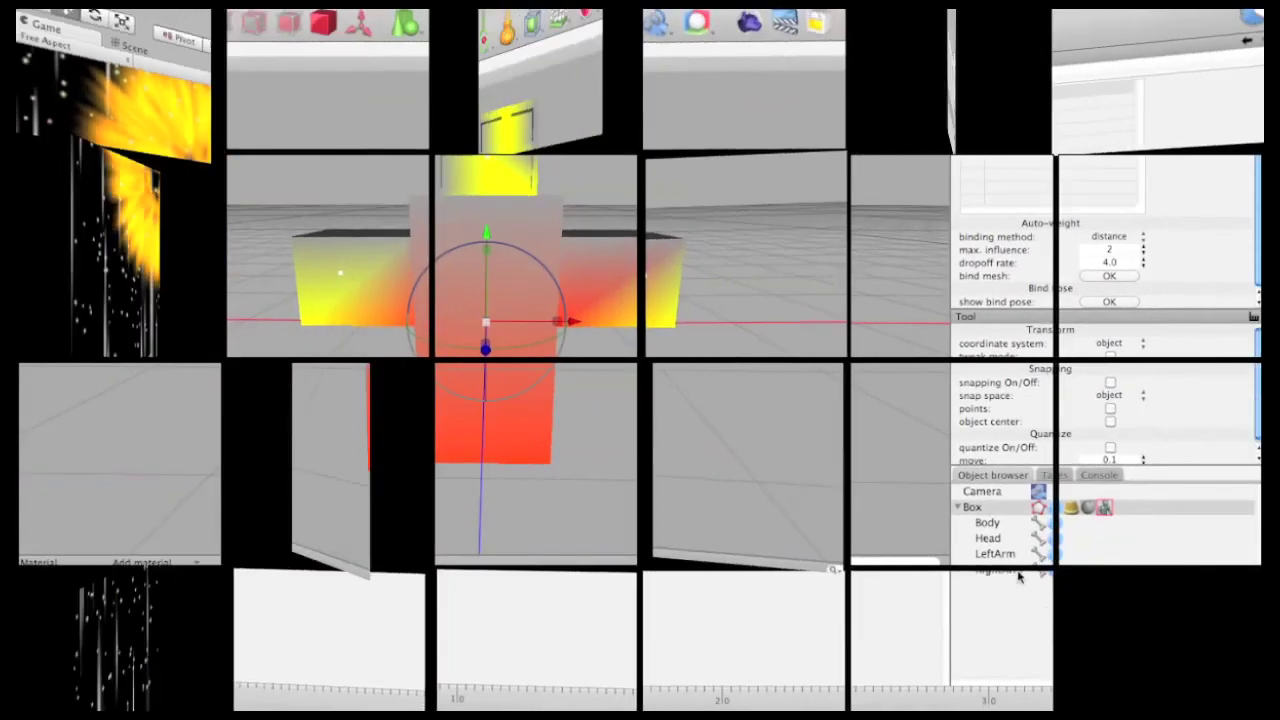
pyautogui.click(987, 522)
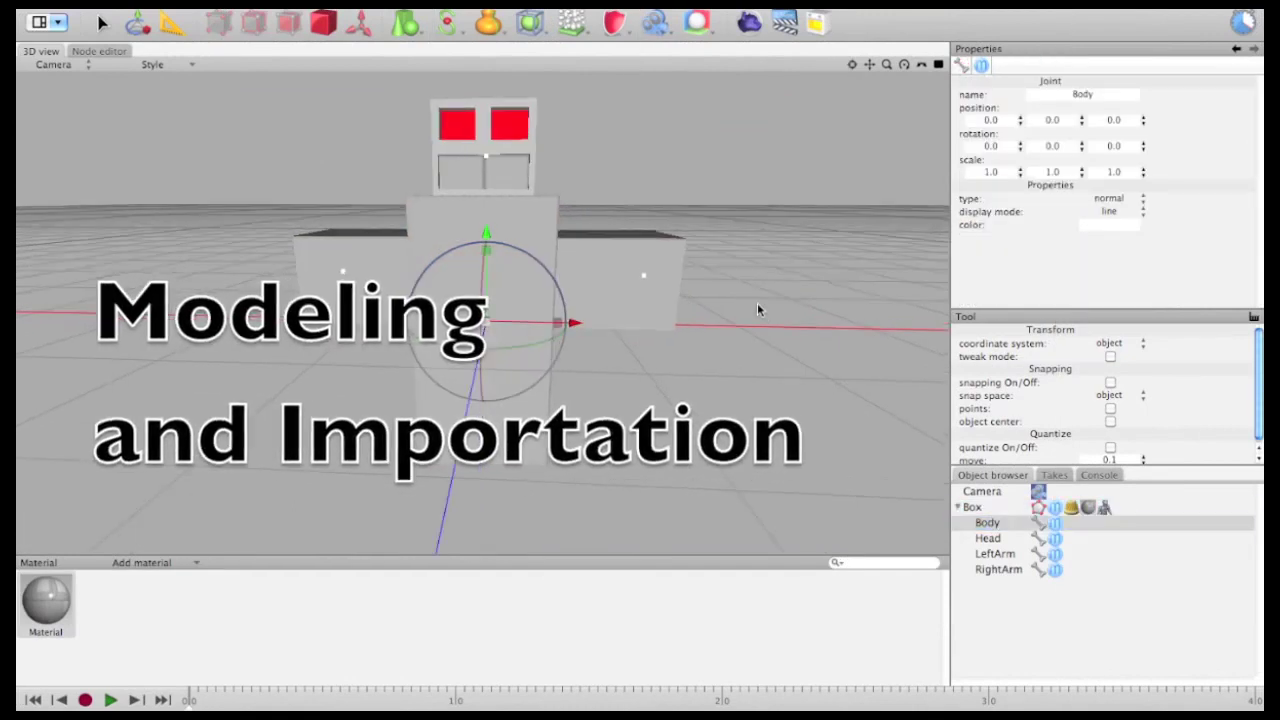
pyautogui.moveTo(765, 309); pyautogui.dragTo(686, 261, button='middle')
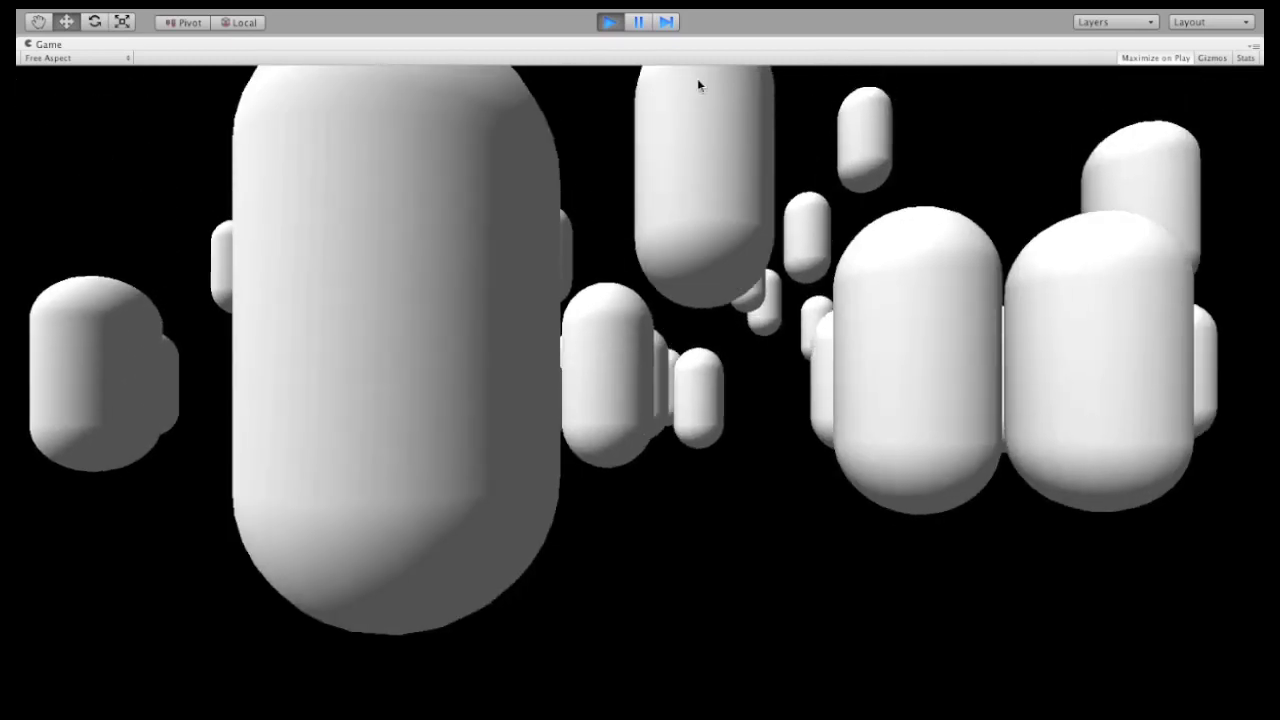
# Run the falling-capsules physics scene with Ctrl+P
pyautogui.hotkey('ctrl', 'p')
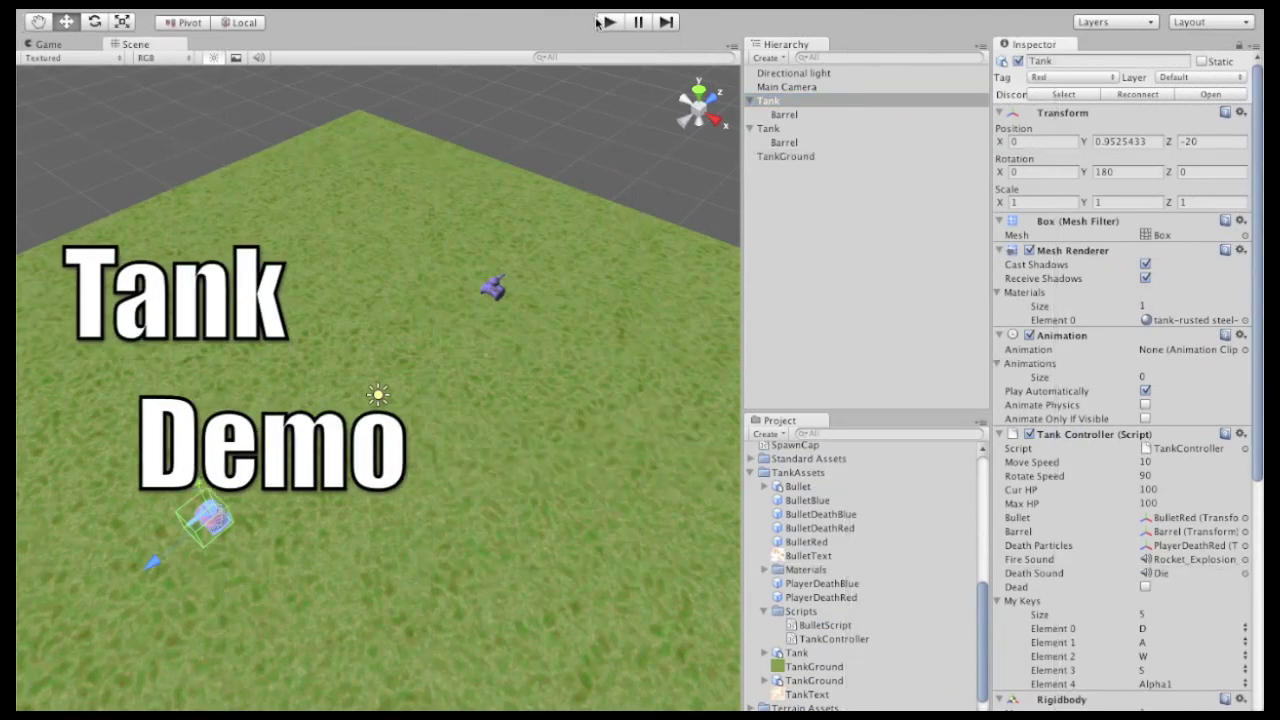
# Play the Tank Demo scene with its red and blue tanks
pyautogui.click(600, 22)
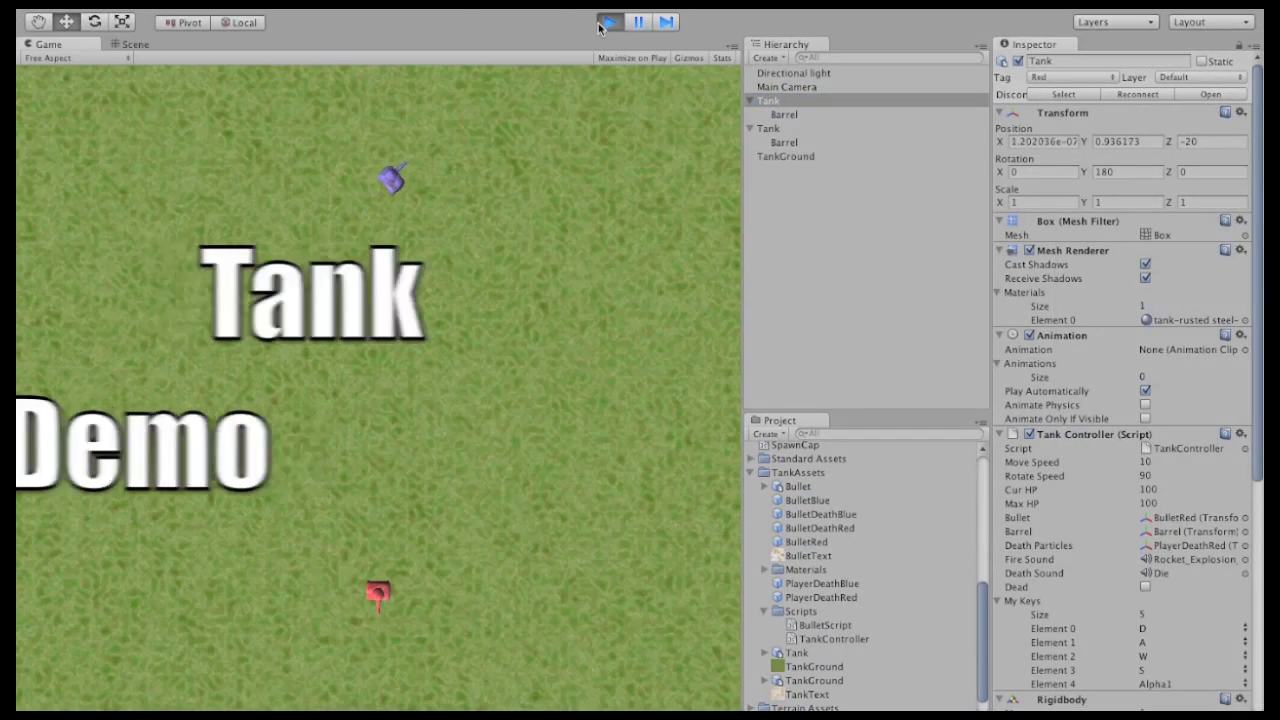